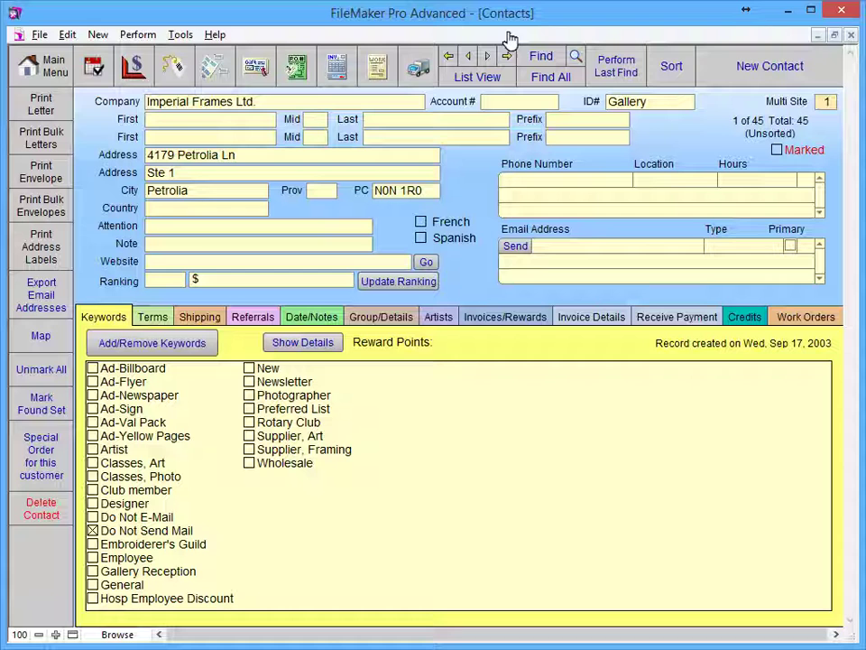
Start a new find request on Contacts with ON as the Prov criterion
{"action": "left_click", "coordinate": [543, 56]}
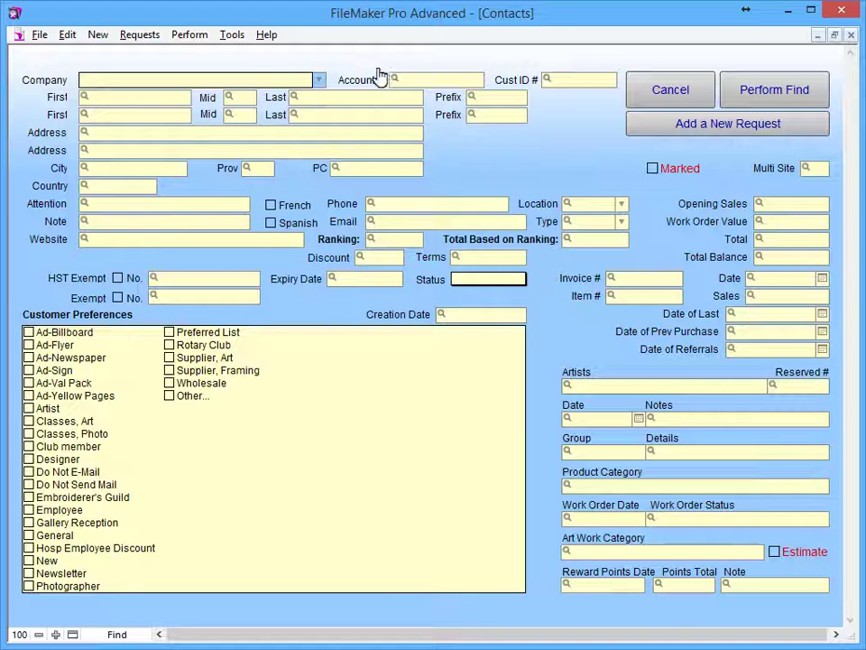
{"action": "left_click", "coordinate": [248, 169]}
{"action": "type", "text": "ON"}
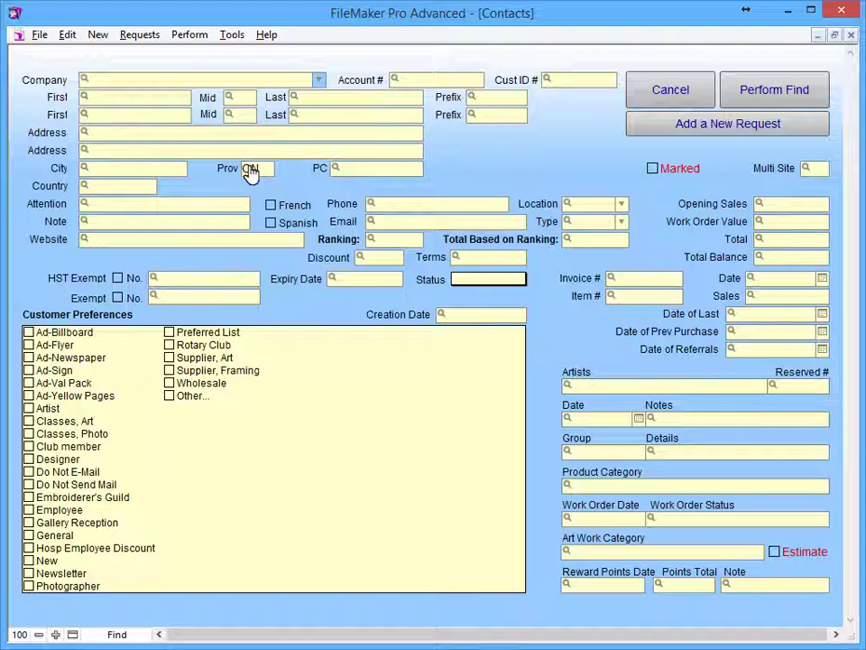
Run the find to list the 8 of 45 contacts in province ON
{"action": "left_click", "coordinate": [766, 107]}
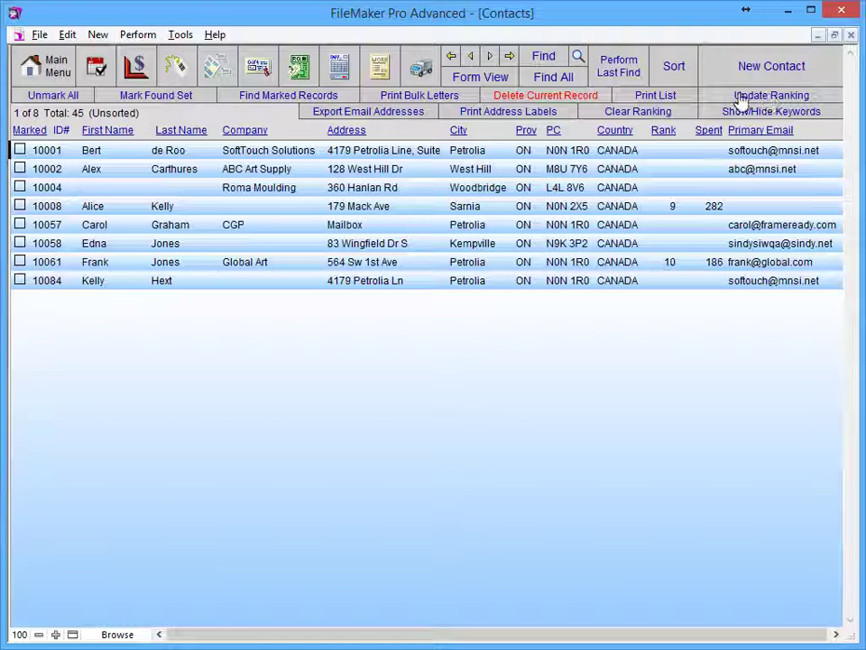
Find contacts with Prov ON and Total >100 in one request, leaving 4 of 45
{"action": "left_click", "coordinate": [544, 60]}
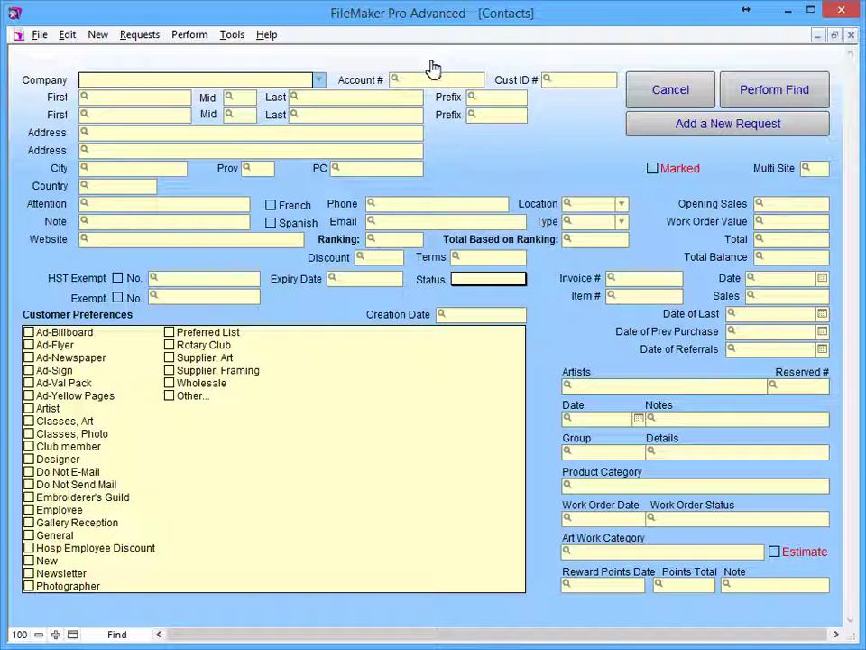
{"action": "left_click", "coordinate": [251, 171]}
{"action": "type", "text": "ON"}
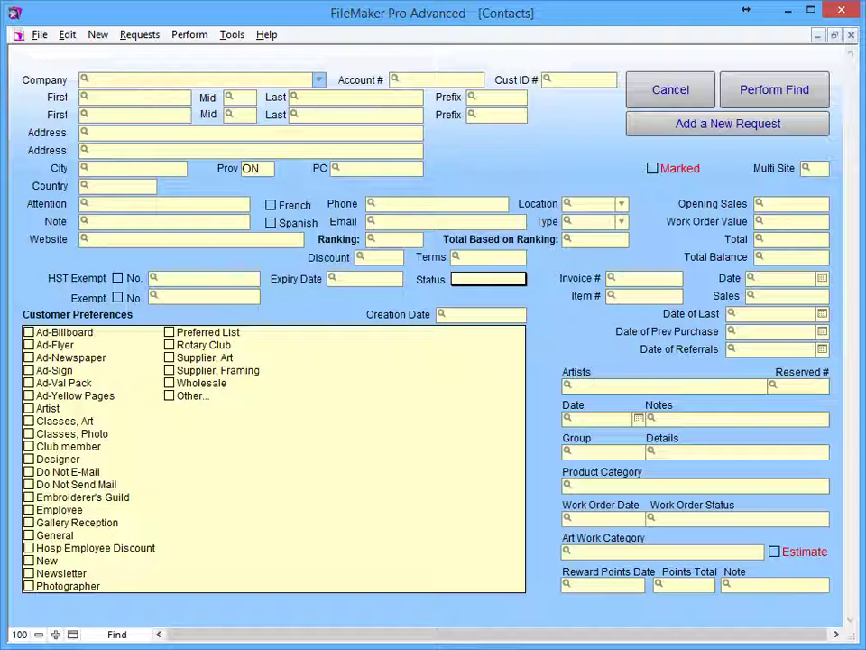
{"action": "type", "text": ">100"}
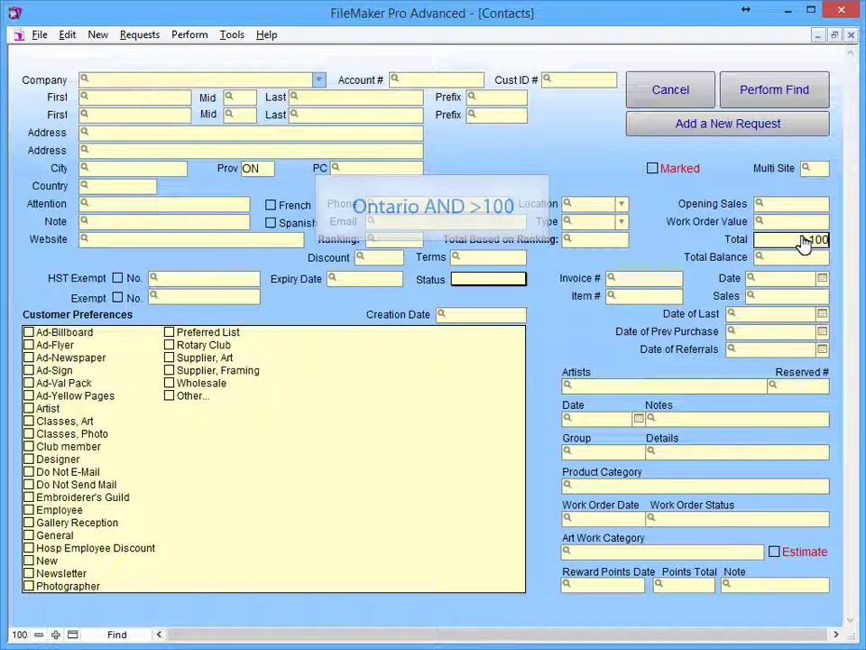
{"action": "left_click", "coordinate": [769, 91]}
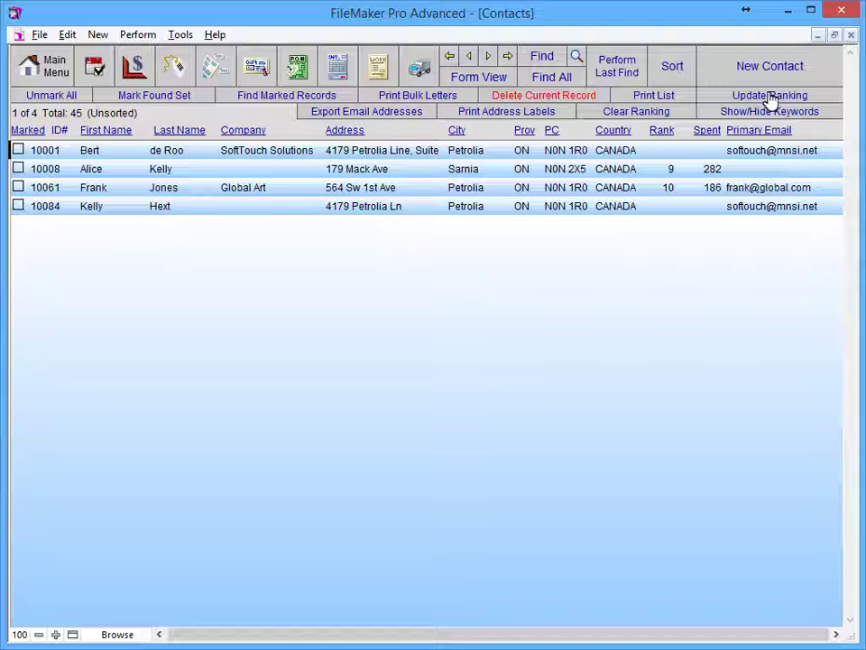
Run an OR search with two requests, Prov ON or Total >100, listing 18 of 45
{"action": "left_click", "coordinate": [538, 61]}
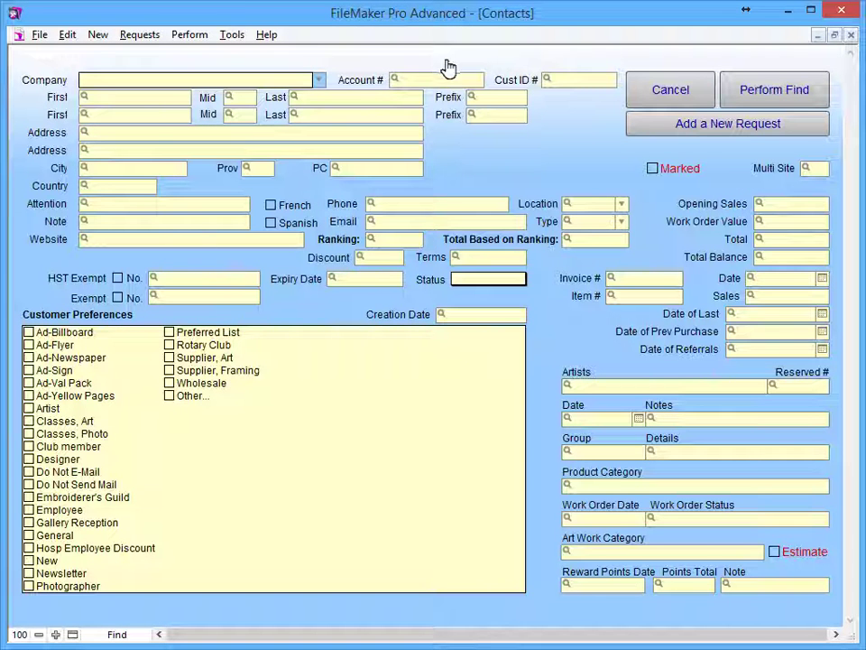
{"action": "left_click", "coordinate": [249, 170]}
{"action": "type", "text": "ON"}
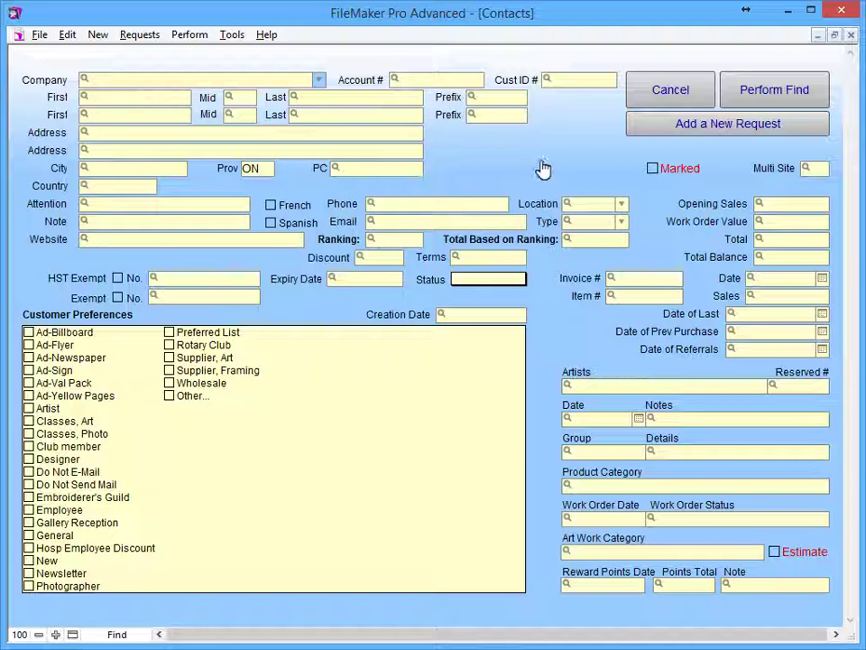
{"action": "left_click", "coordinate": [734, 132]}
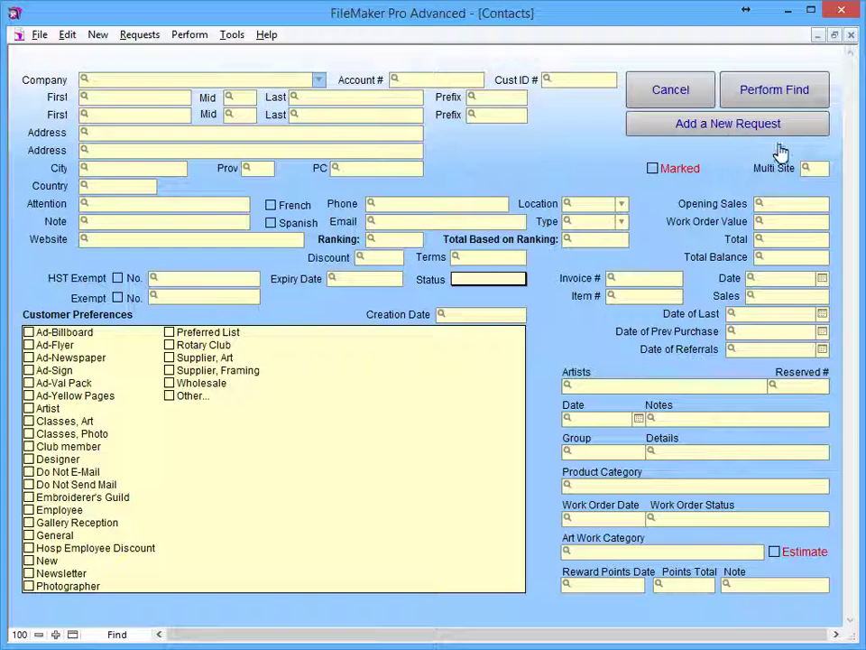
{"action": "left_click", "coordinate": [805, 240]}
{"action": "type", "text": ">100"}
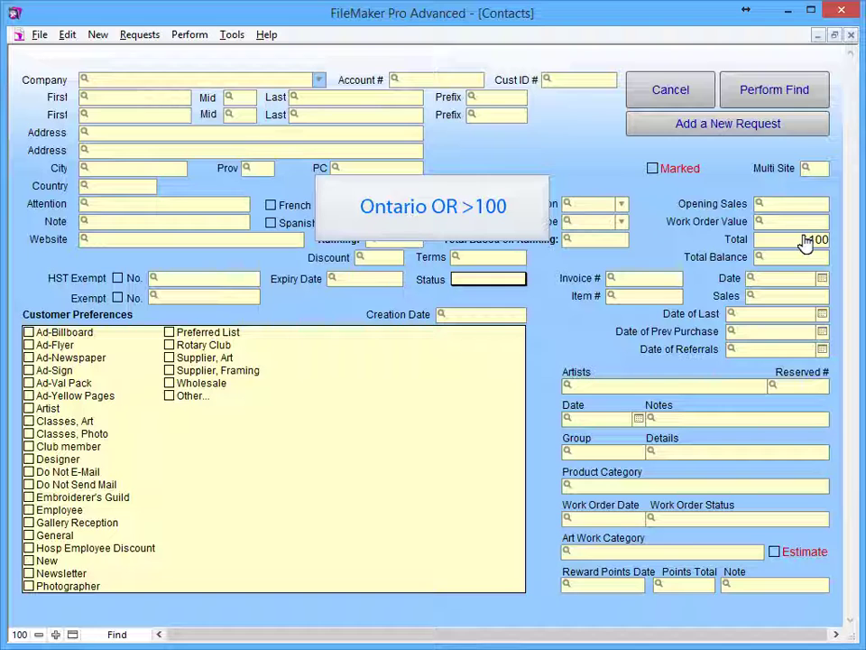
{"action": "left_click", "coordinate": [773, 90]}
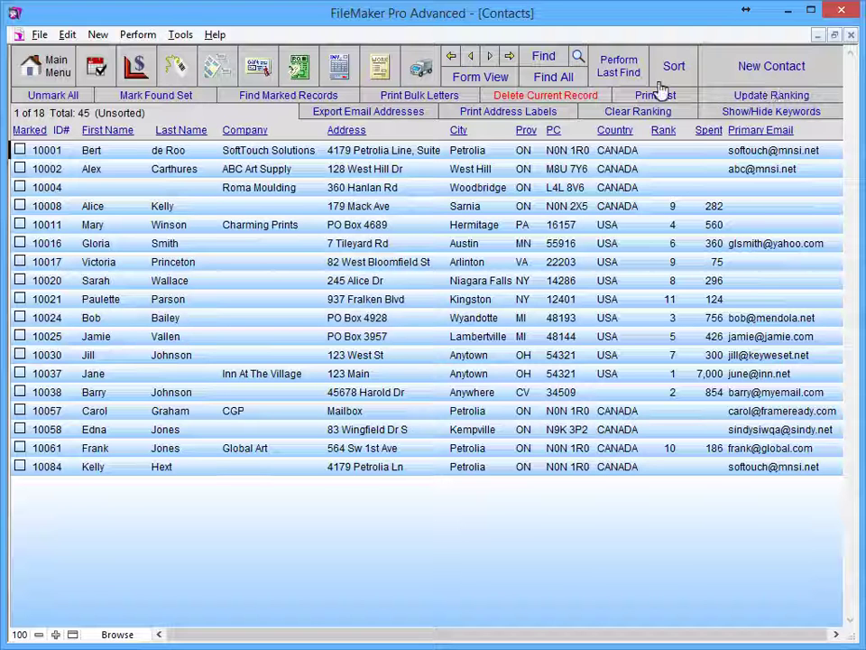
Switch to Find mode with a fresh blank request on the Contacts layout
{"action": "left_click", "coordinate": [544, 57]}
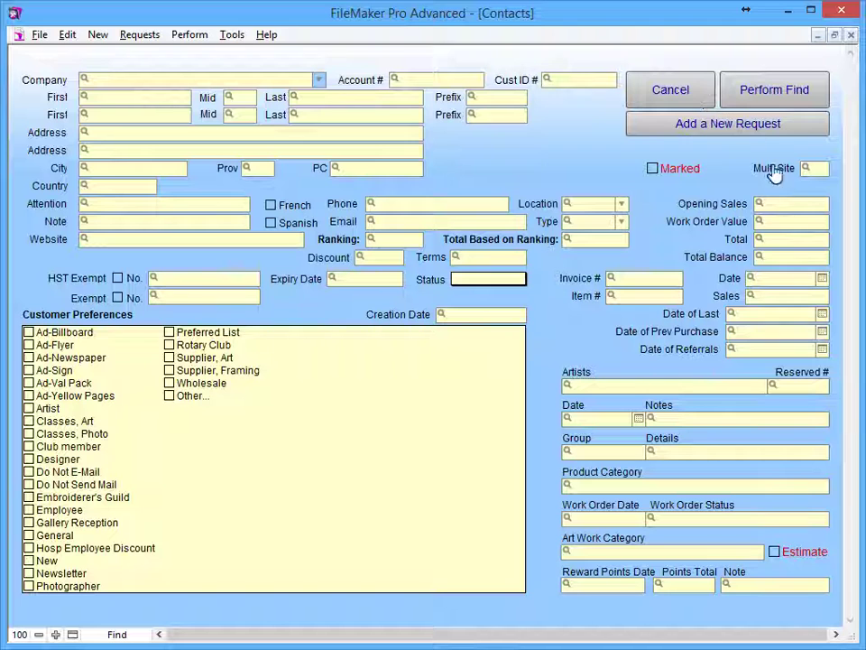
Enter the 2014 range 1/1/14..12/31/14 as the Date of Last criterion
{"action": "left_click", "coordinate": [804, 315]}
{"action": "type", "text": "1/1"}
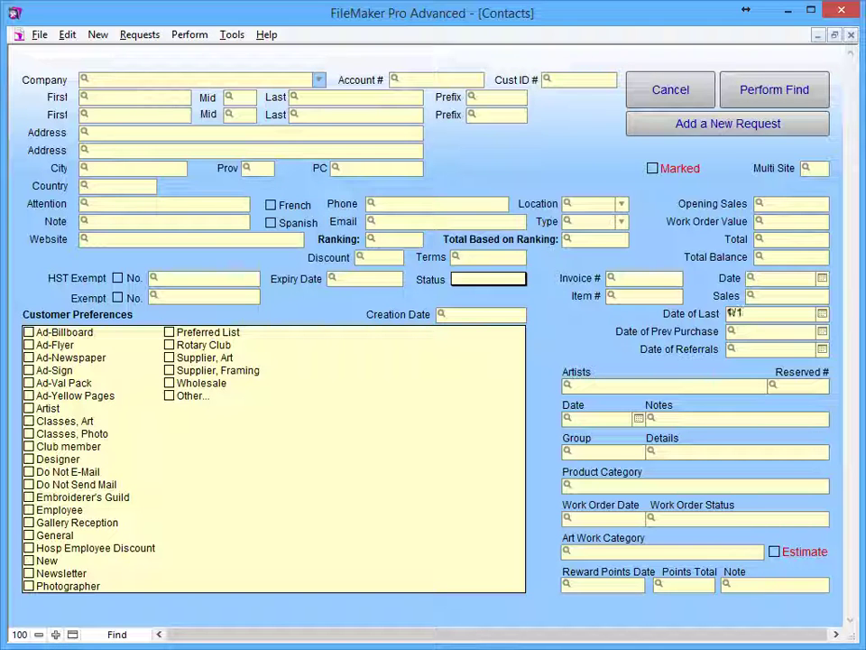
{"action": "type", "text": "/14..12/31/14"}
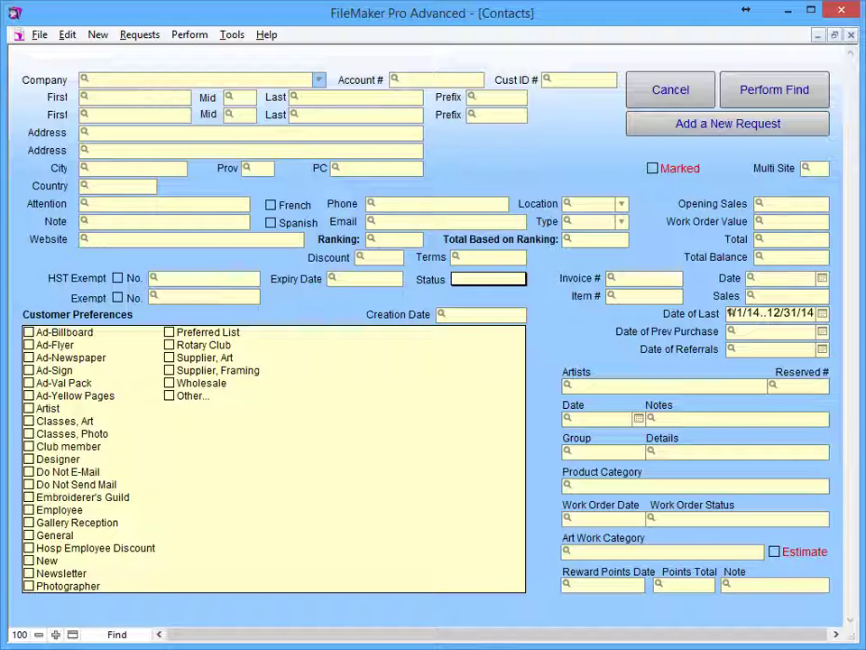
{"action": "key", "text": "Tab"}
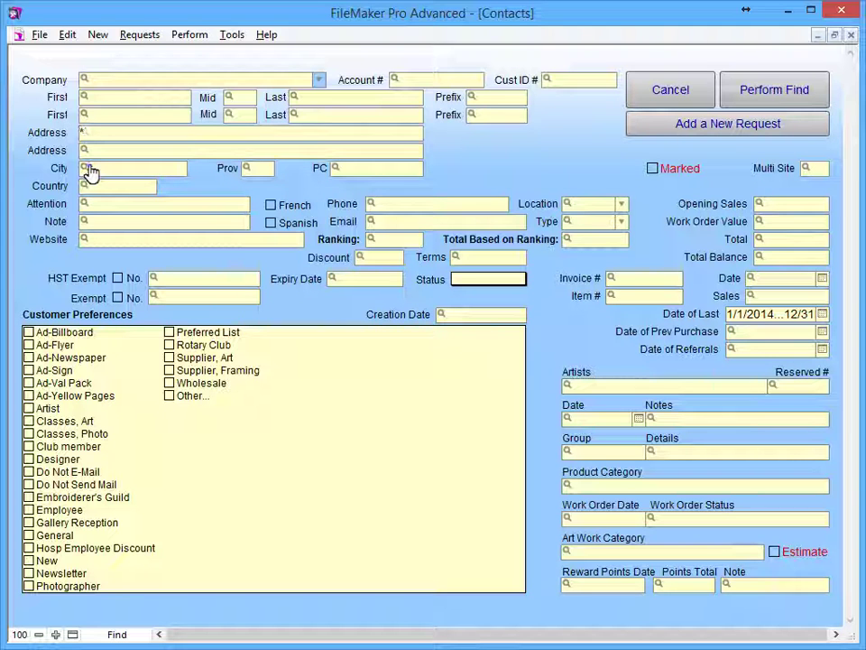
Put * in City and Prov and move on to PC to require values
{"action": "left_click", "coordinate": [90, 171]}
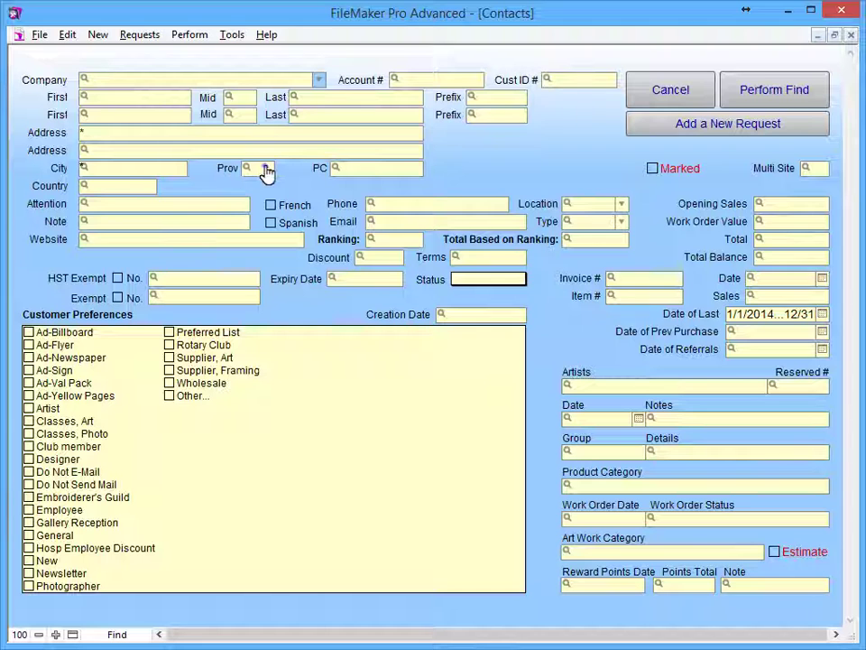
{"action": "type", "text": "*"}
{"action": "left_click", "coordinate": [268, 171]}
{"action": "type", "text": "*"}
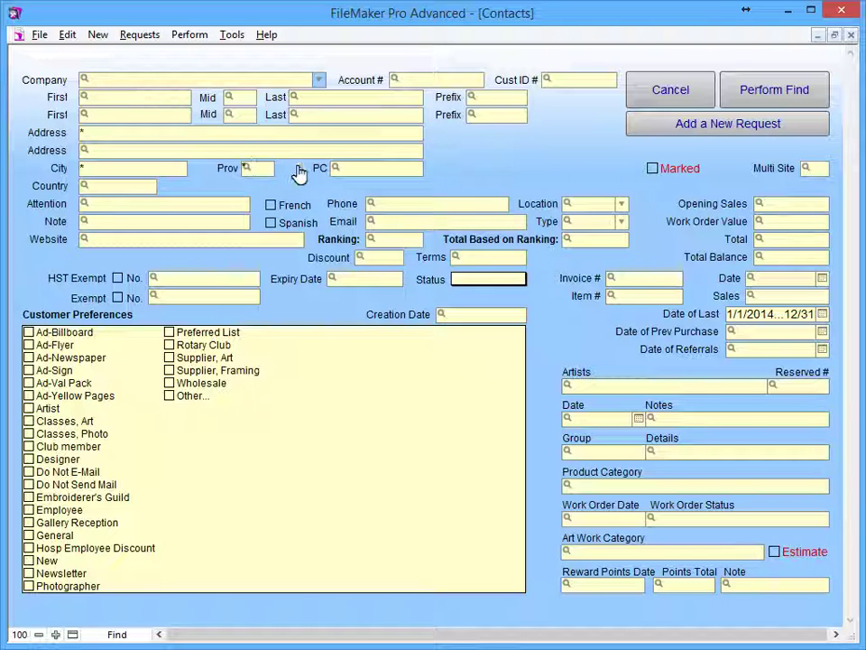
{"action": "left_click", "coordinate": [345, 174]}
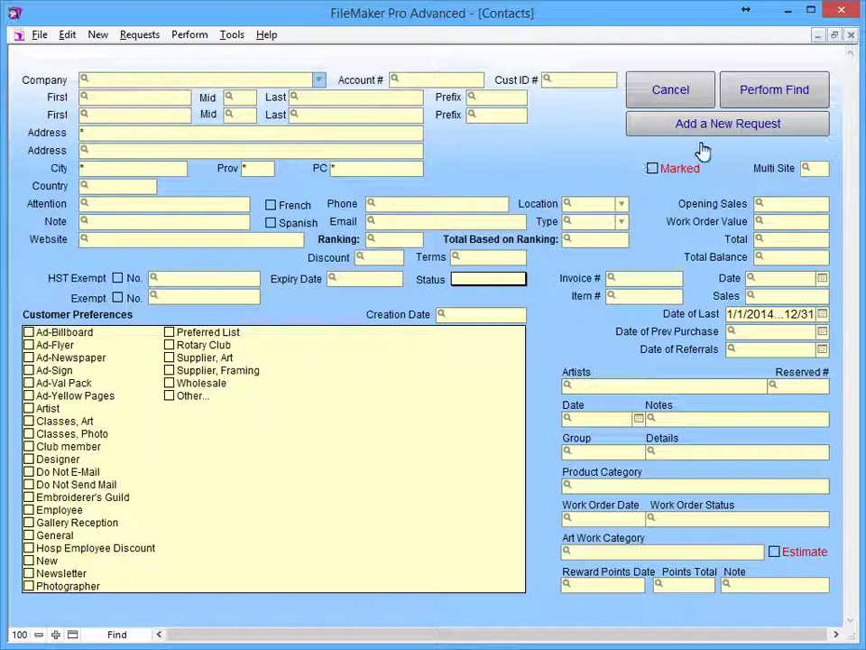
Add a second request with 1/1/14..12/31/14 in Date of Referrals
{"action": "left_click", "coordinate": [725, 131]}
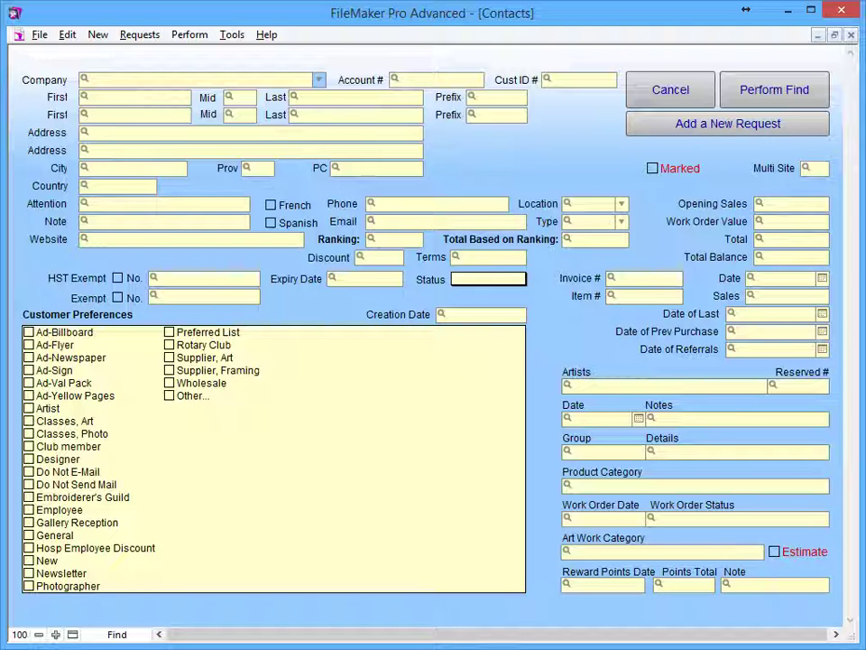
{"action": "left_click", "coordinate": [729, 349]}
{"action": "type", "text": "1/1/14..12/31/14"}
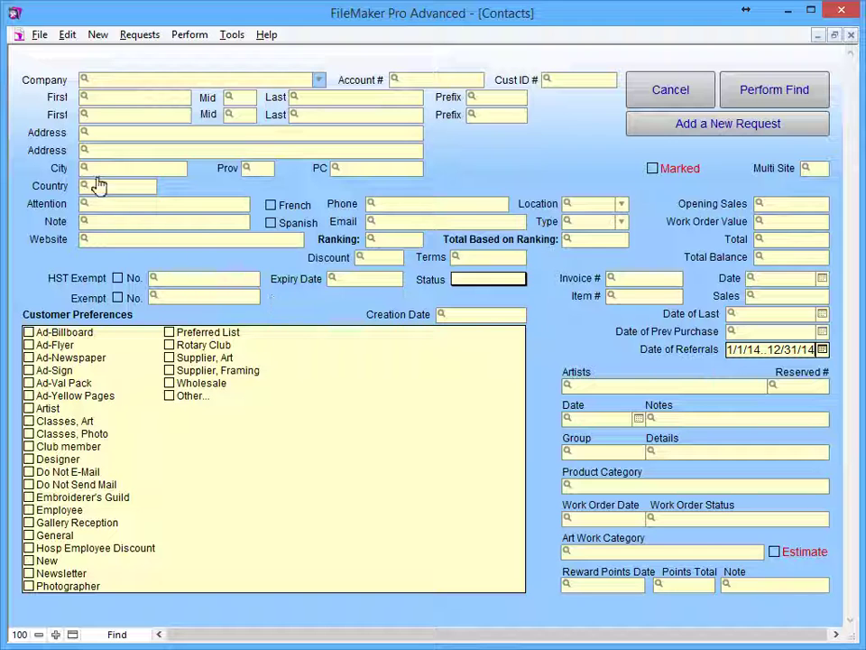
Require a full address by entering * in Address, City, Prov and PC
{"action": "left_click", "coordinate": [86, 133]}
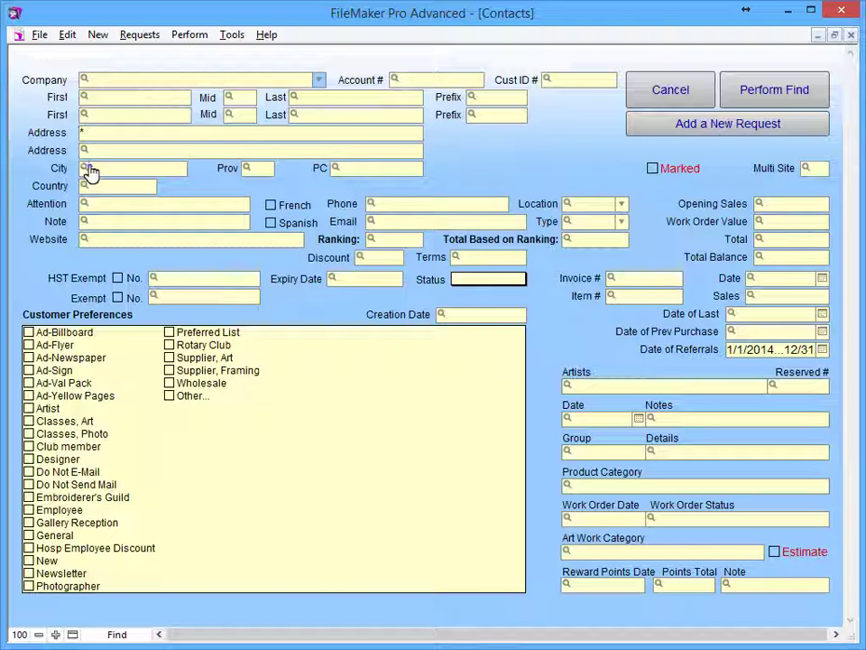
{"action": "left_click", "coordinate": [154, 171]}
{"action": "type", "text": "*"}
{"action": "key", "text": "Tab"}
{"action": "type", "text": "*"}
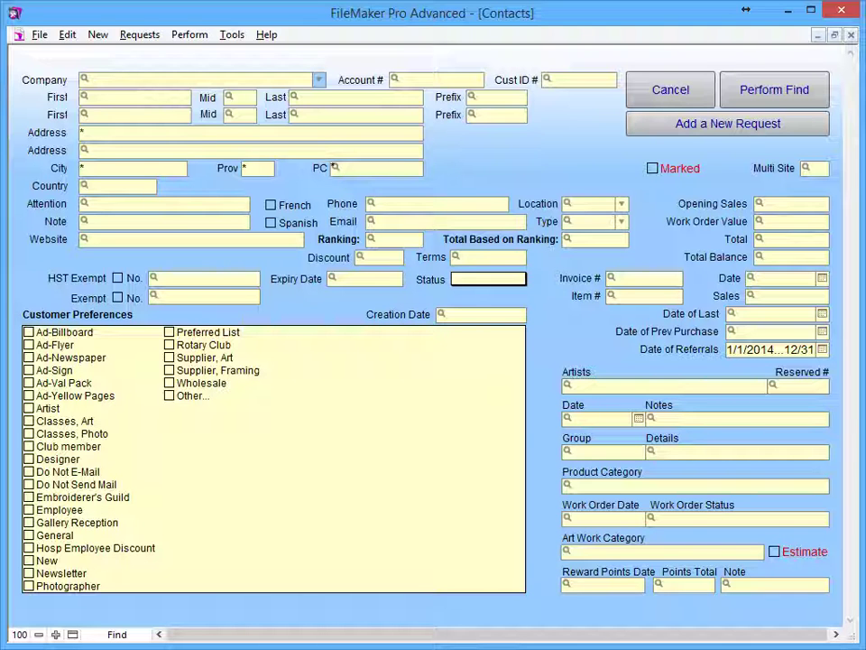
{"action": "left_click", "coordinate": [334, 168]}
{"action": "type", "text": "*"}
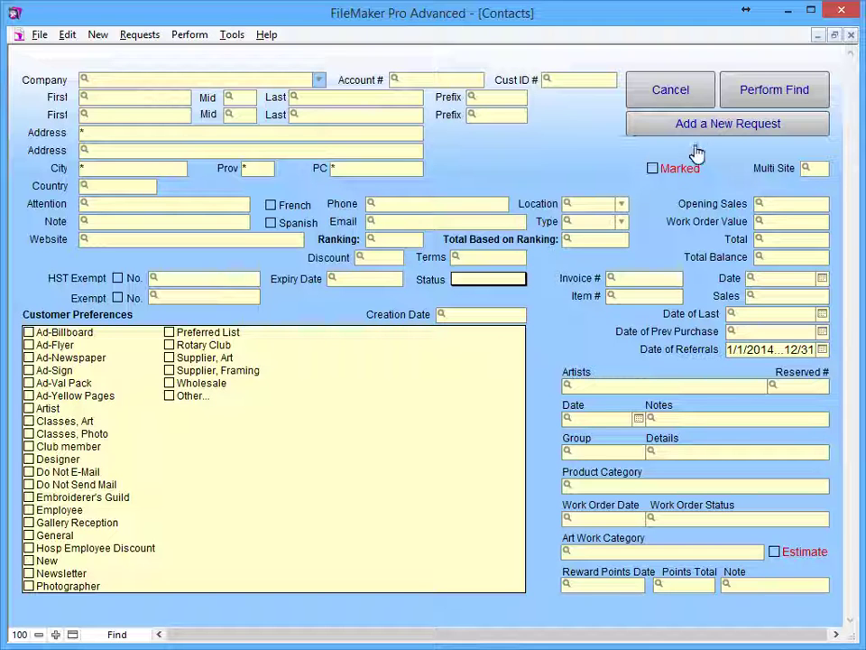
Add a third request omitting Do Not Send Mail contacts, then return to request 1
{"action": "left_click", "coordinate": [725, 133]}
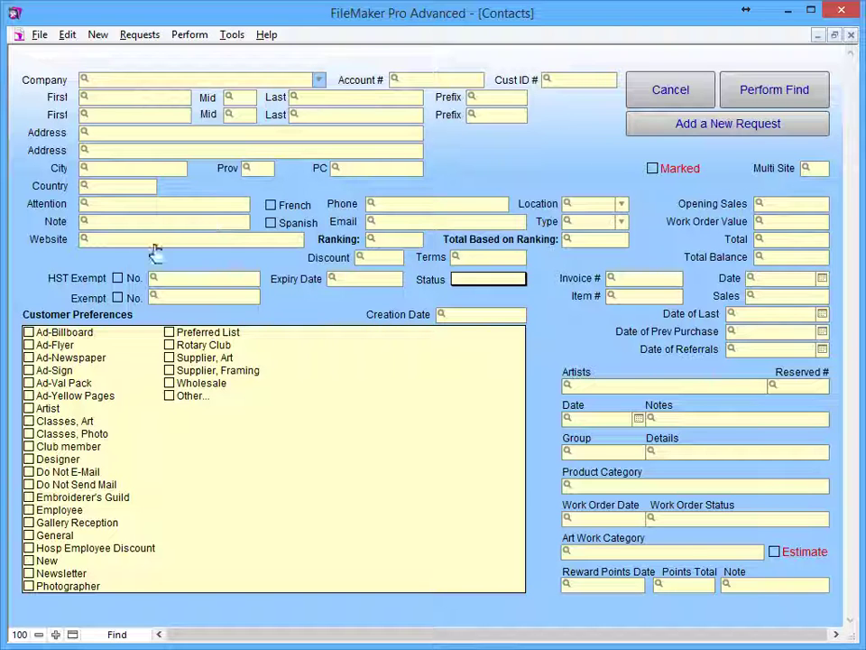
{"action": "left_click", "coordinate": [28, 485]}
{"action": "left_click", "coordinate": [72, 635]}
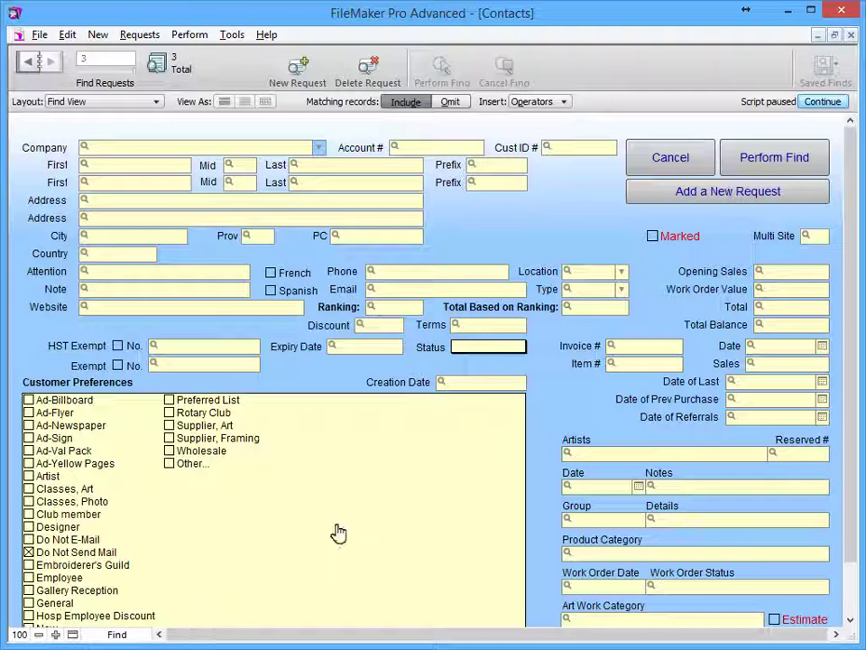
{"action": "left_click", "coordinate": [450, 102]}
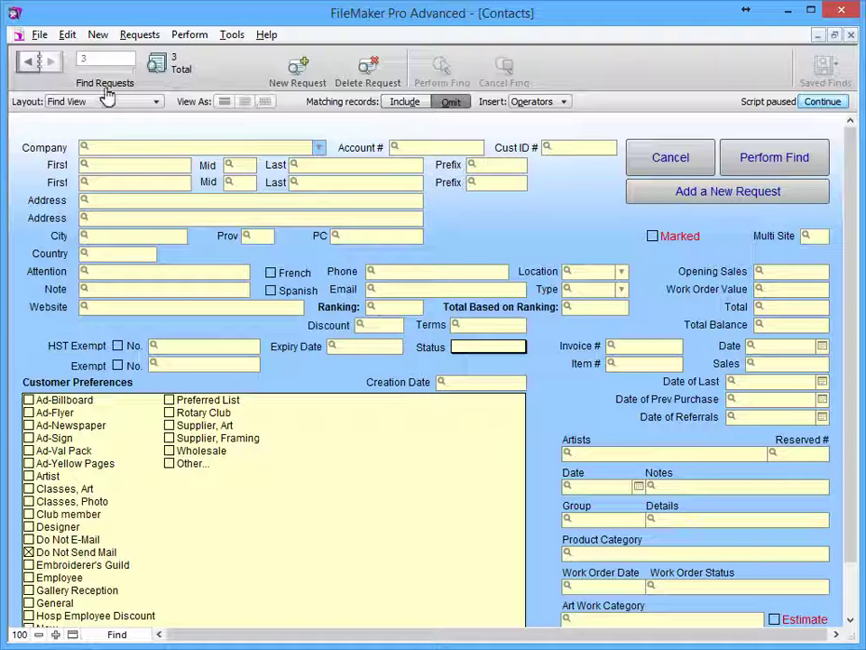
{"action": "left_click", "coordinate": [30, 61]}
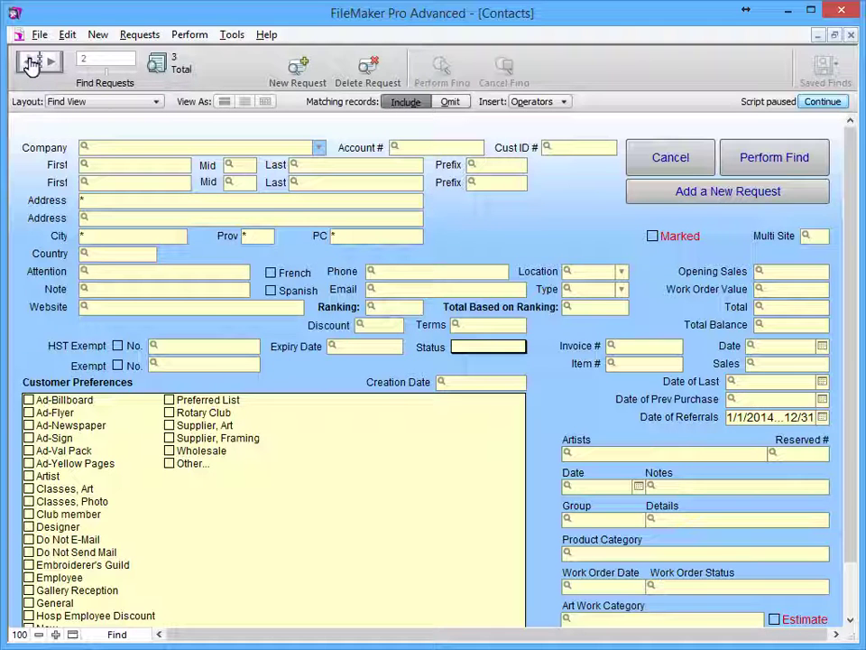
{"action": "left_click", "coordinate": [30, 61]}
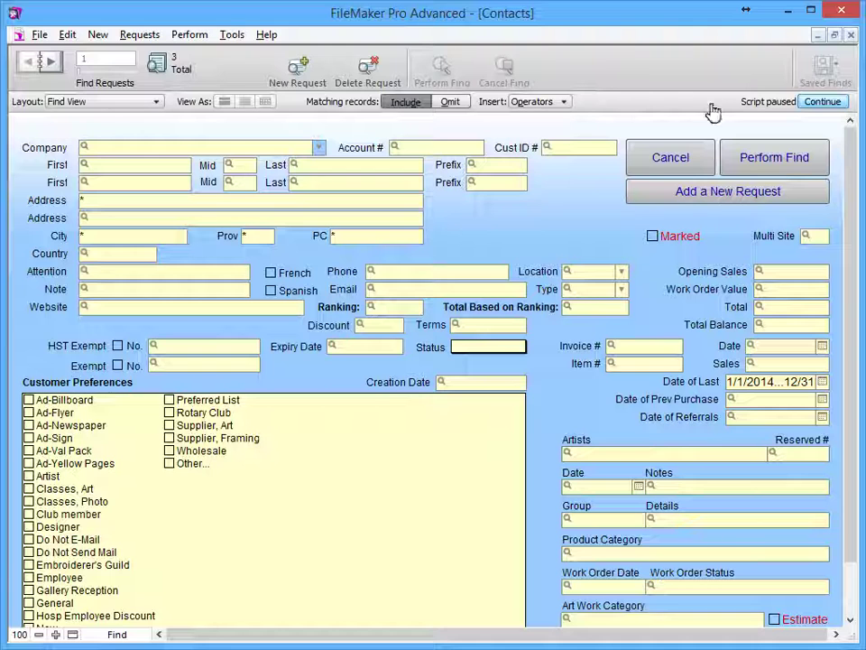
Run all three requests, finding 4 of 45 contacts with full addresses and 2014 activity
{"action": "left_click", "coordinate": [782, 158]}
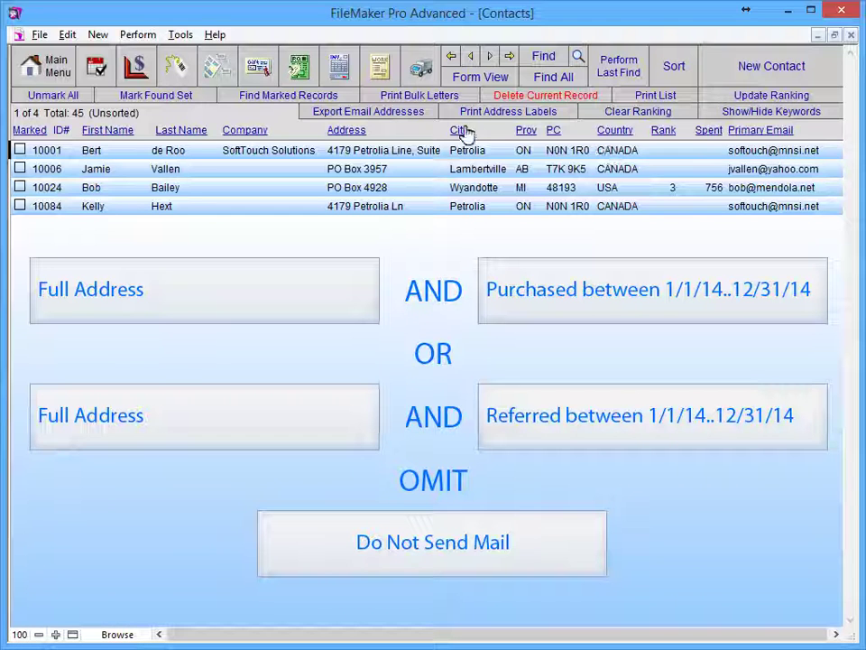
Find Work Orders marked complete and NotPosted, yielding 3 of 26 records
{"action": "left_click", "coordinate": [379, 67]}
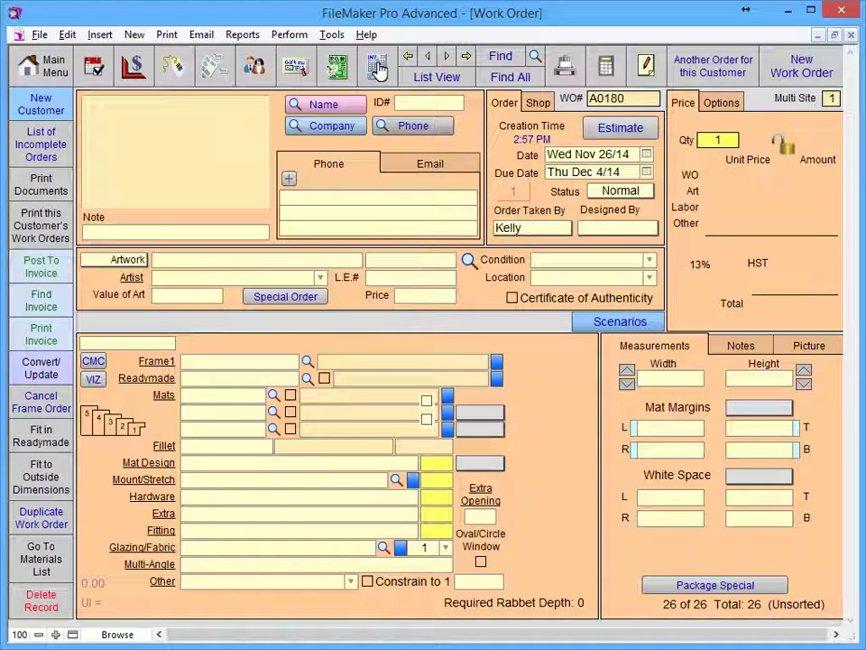
{"action": "left_click", "coordinate": [499, 57]}
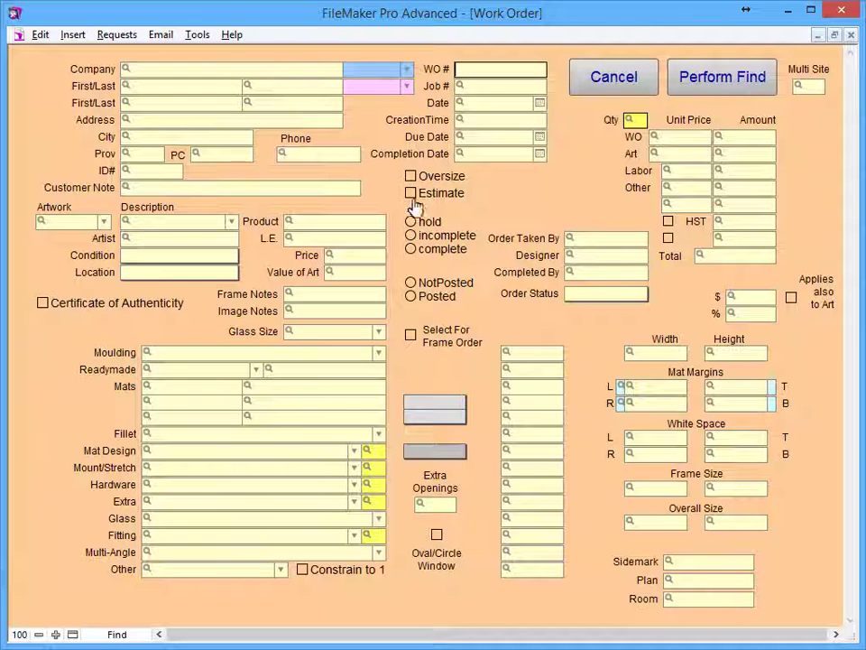
{"action": "left_click", "coordinate": [411, 250]}
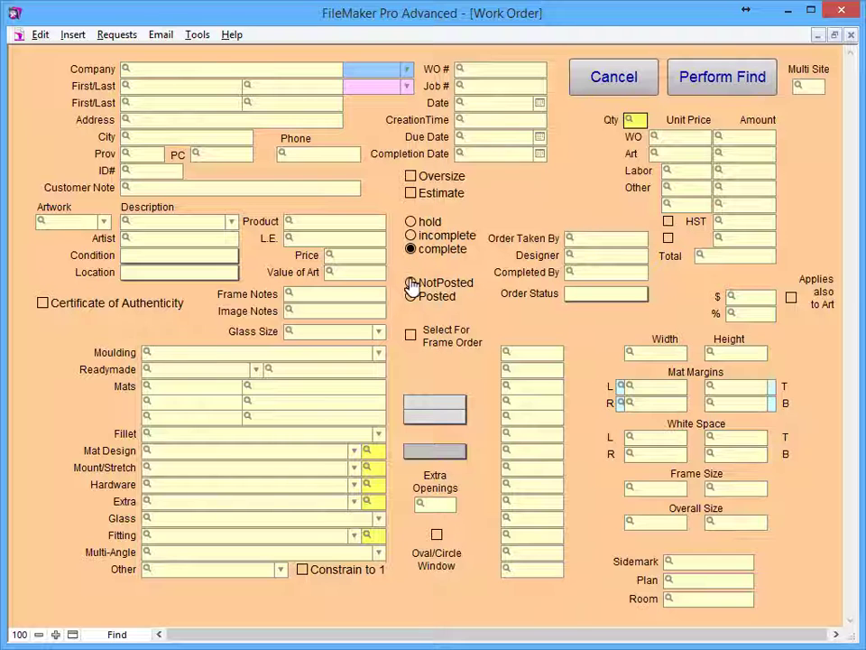
{"action": "left_click", "coordinate": [412, 284]}
{"action": "left_click", "coordinate": [718, 79]}
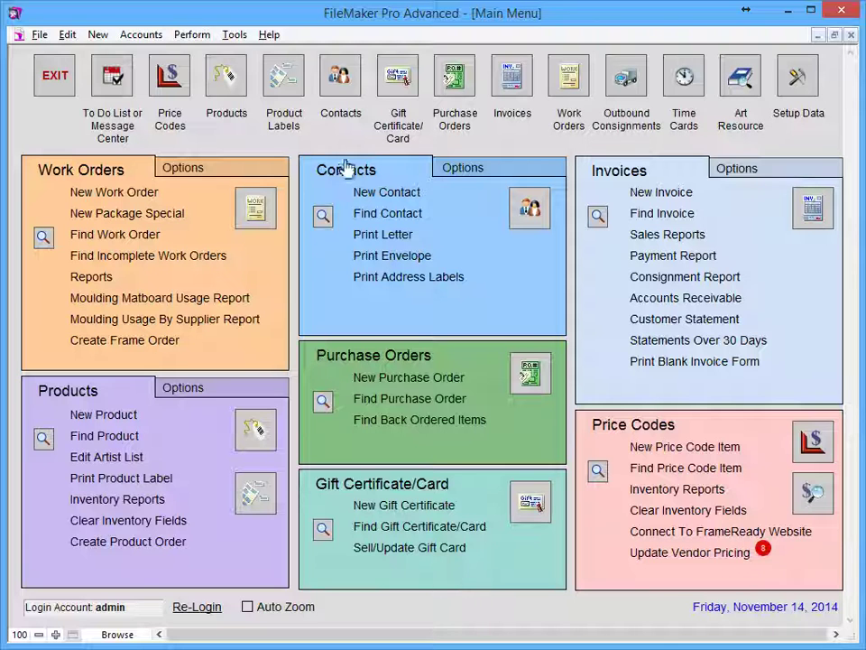
Quick Find a contact's name (3 of 45 found) and show the first record's Date/Notes tab
{"action": "left_click", "coordinate": [323, 218]}
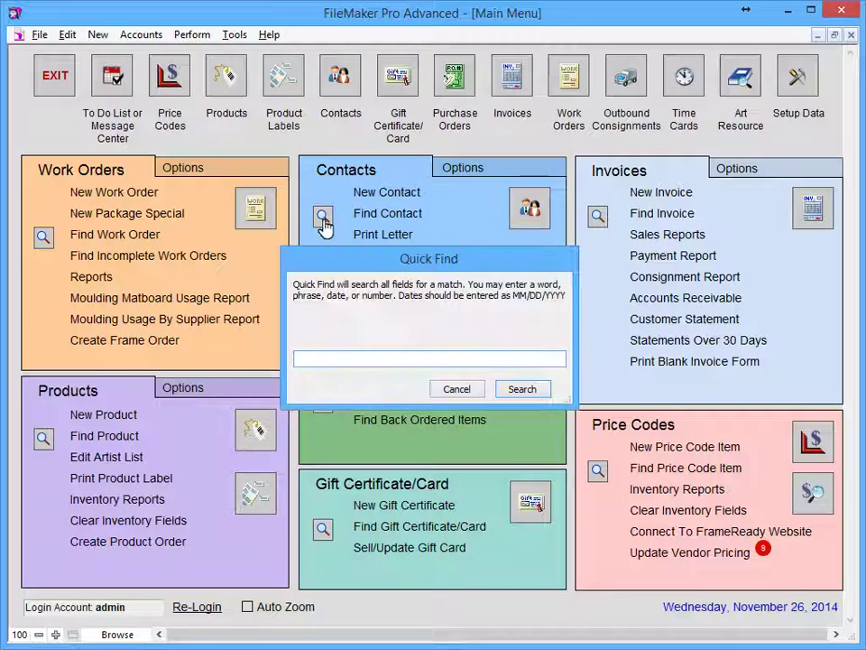
{"action": "type", "text": "K"}
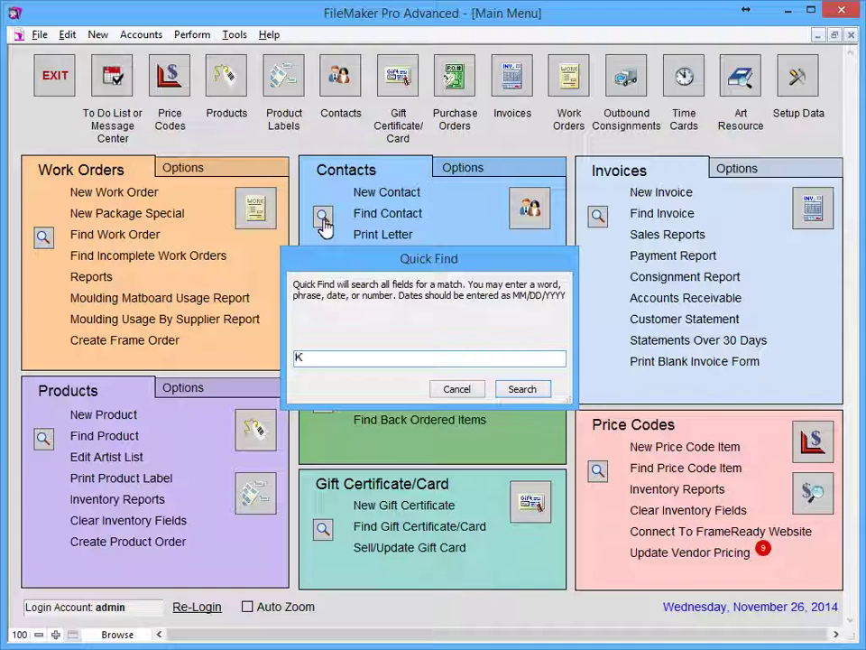
{"action": "type", "text": "el ly"}
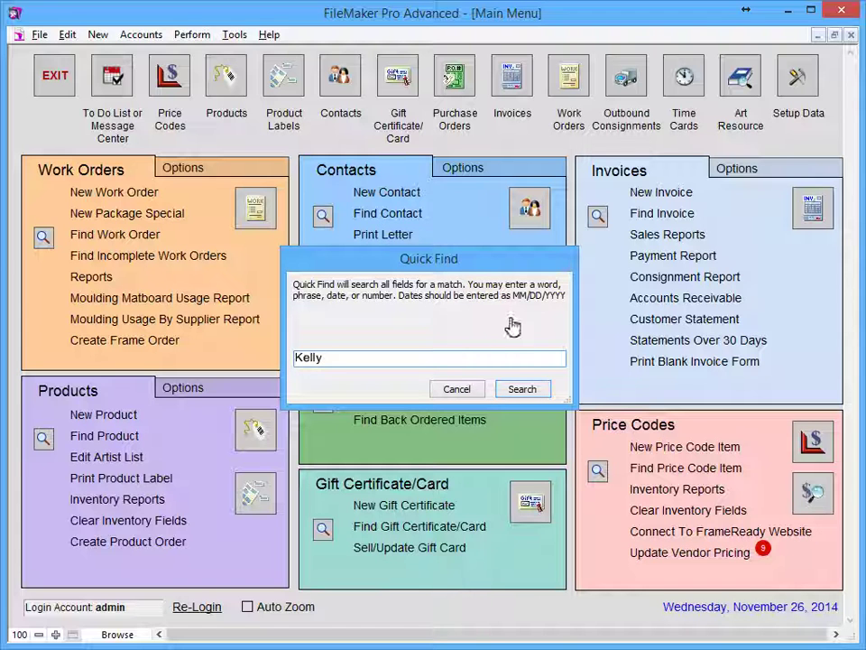
{"action": "left_click", "coordinate": [522, 389]}
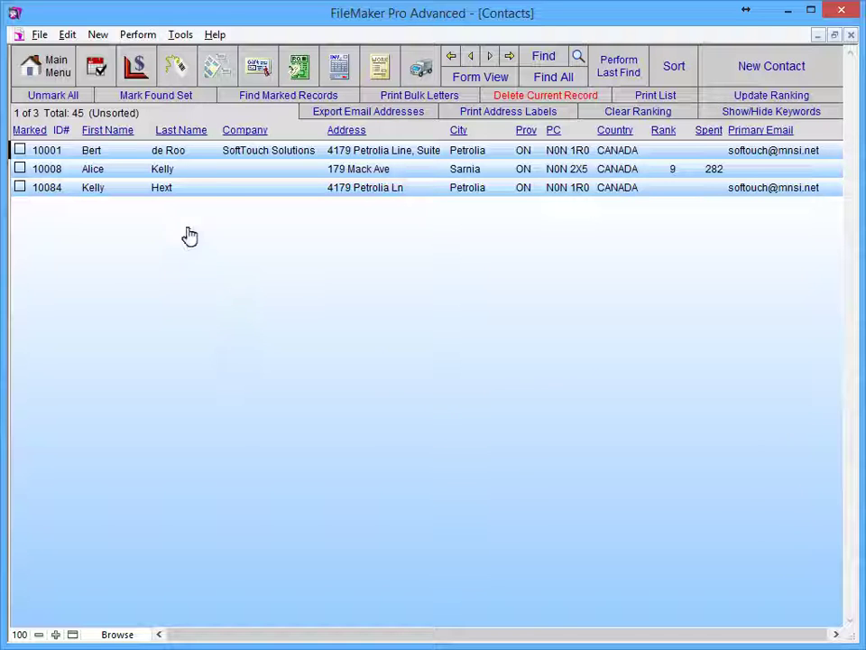
{"action": "left_click", "coordinate": [176, 151]}
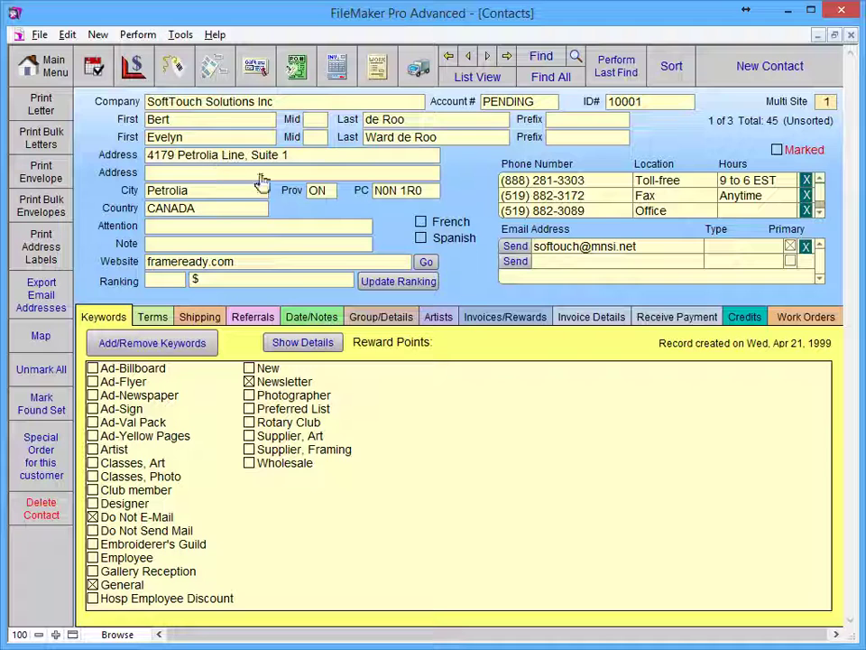
{"action": "left_click", "coordinate": [311, 319]}
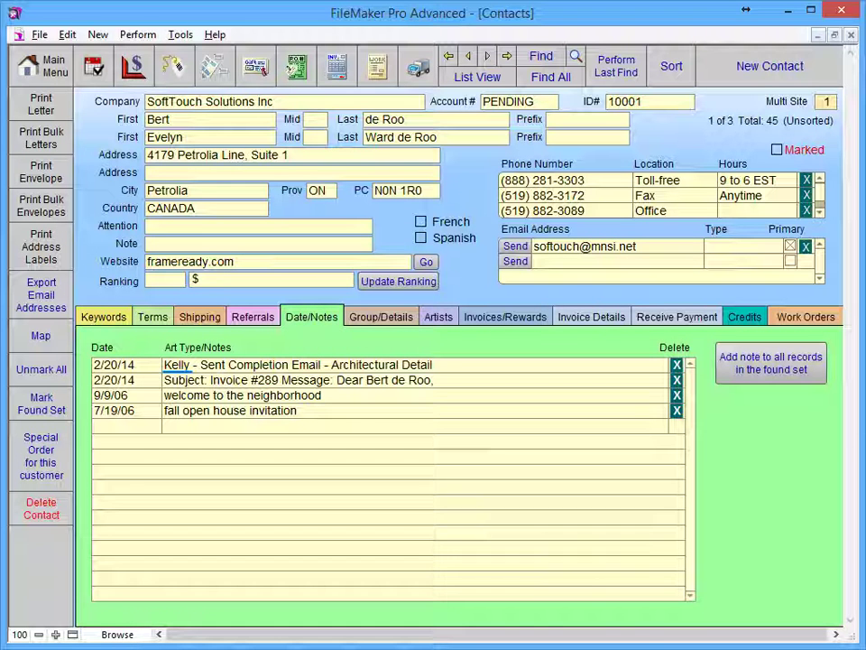